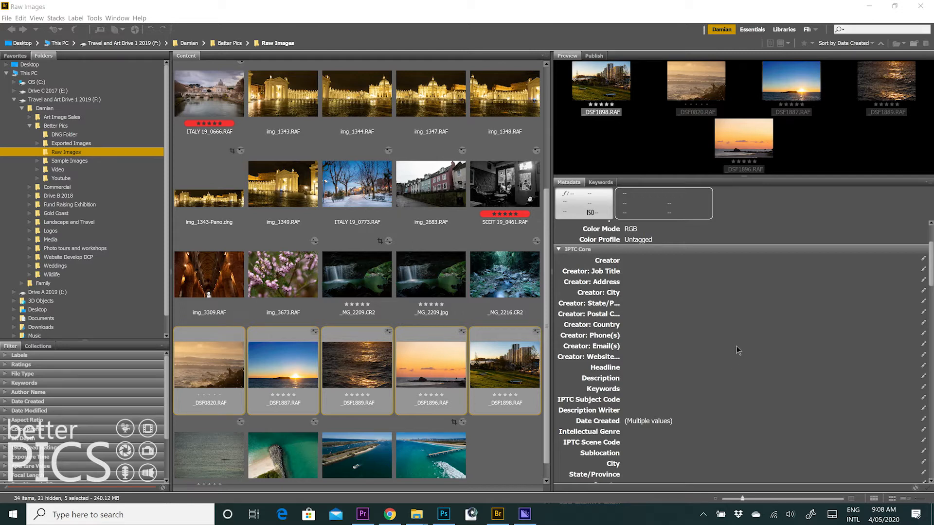
Step: Review the basic file properties and the available IPTC Core metadata fields for the five selected beach images
click(724, 359)
scroll(725, 358, down, 5)
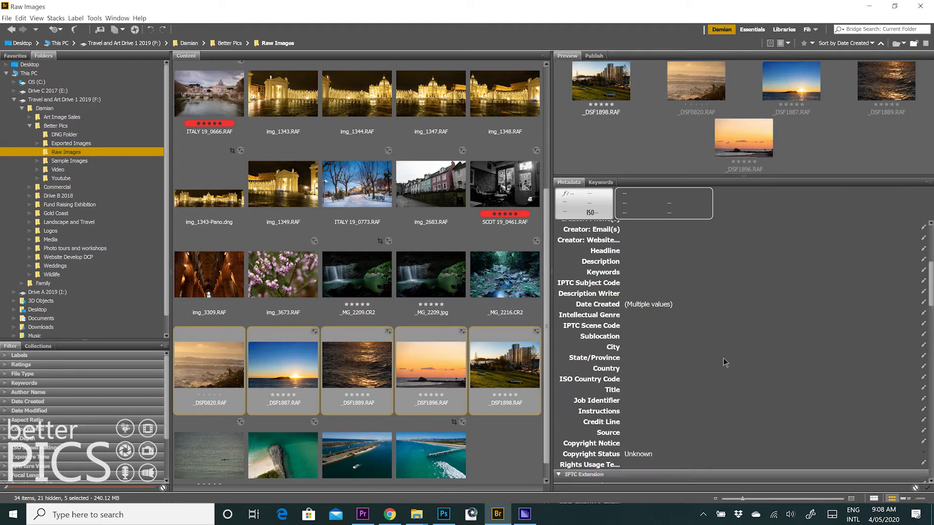
scroll(722, 357, up, 6)
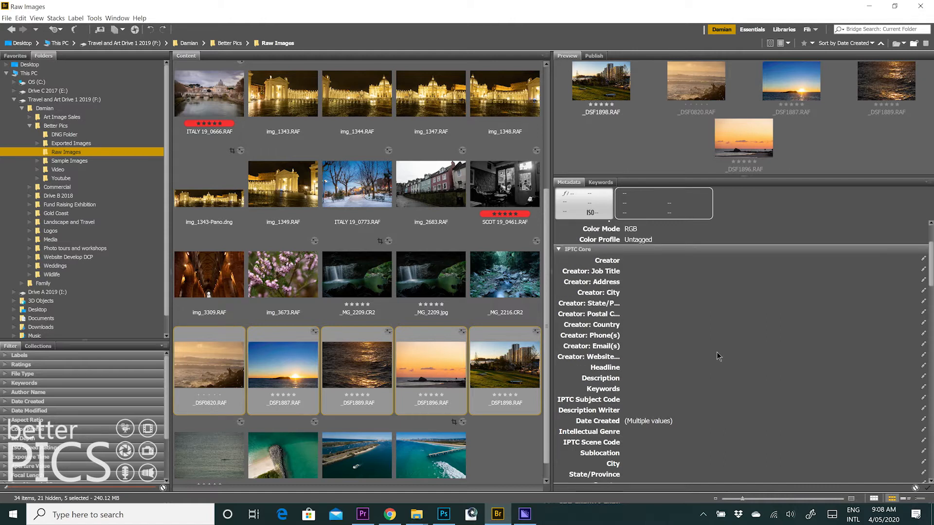
scroll(717, 356, down, 5)
scroll(719, 356, up, 6)
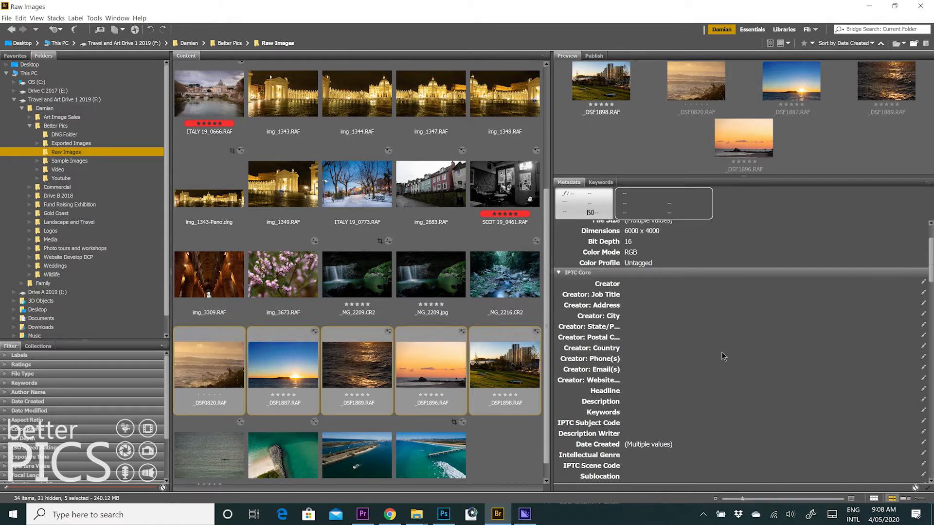
scroll(721, 356, up, 2)
click(603, 182)
click(569, 180)
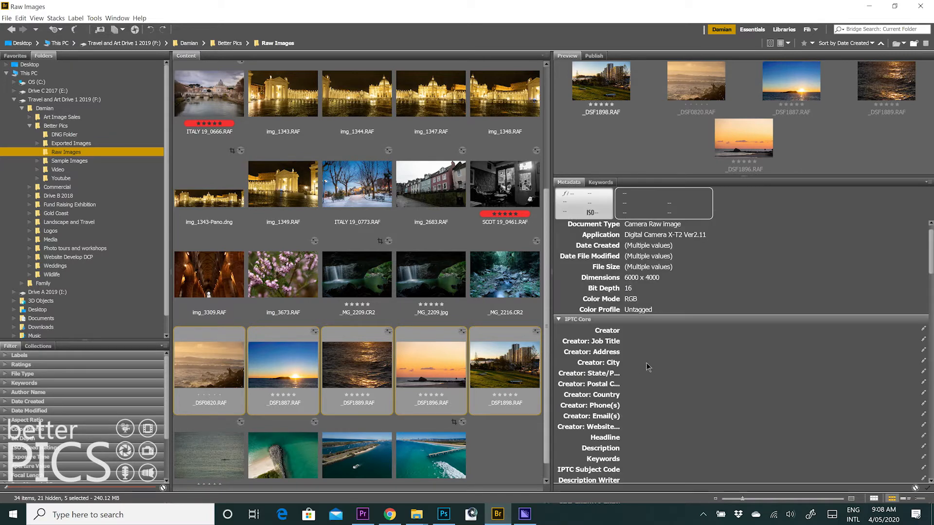
Step: Add the IPTC Core keywords "beach,sunrise, Gold Coast" to the five selected images
scroll(646, 361, down, 4)
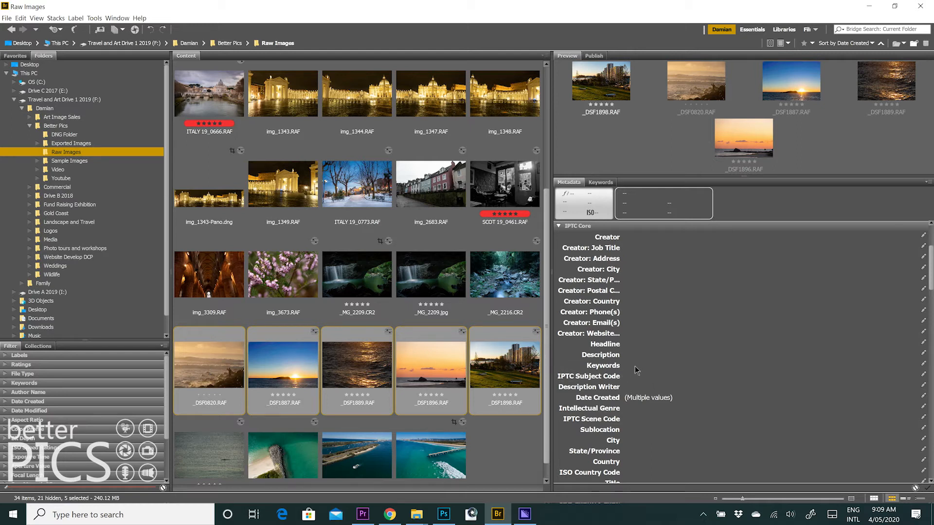
click(655, 355)
key(Tab)
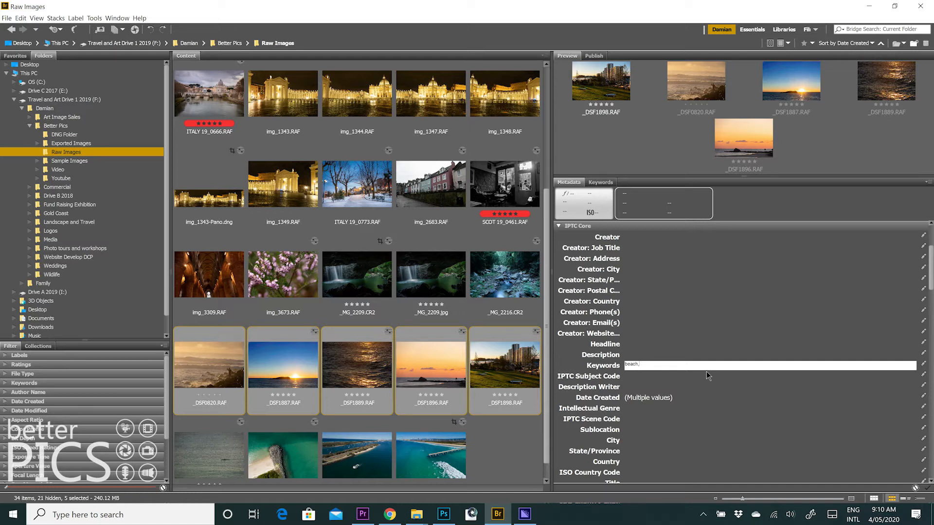
text(sunrise, Gold Coast)
scroll(715, 331, up, 2)
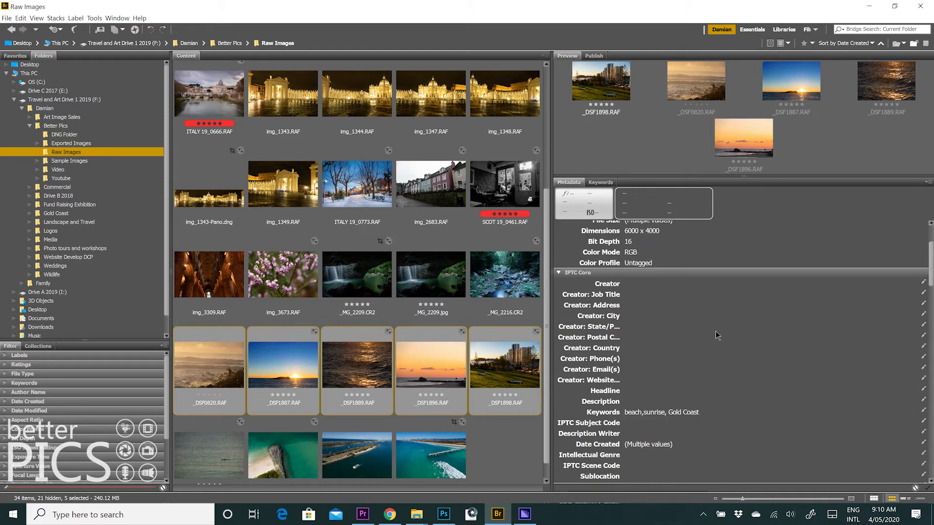
Step: Look over the editable IPTC Core fields for creator, phone, email, website and description without entering anything
click(648, 290)
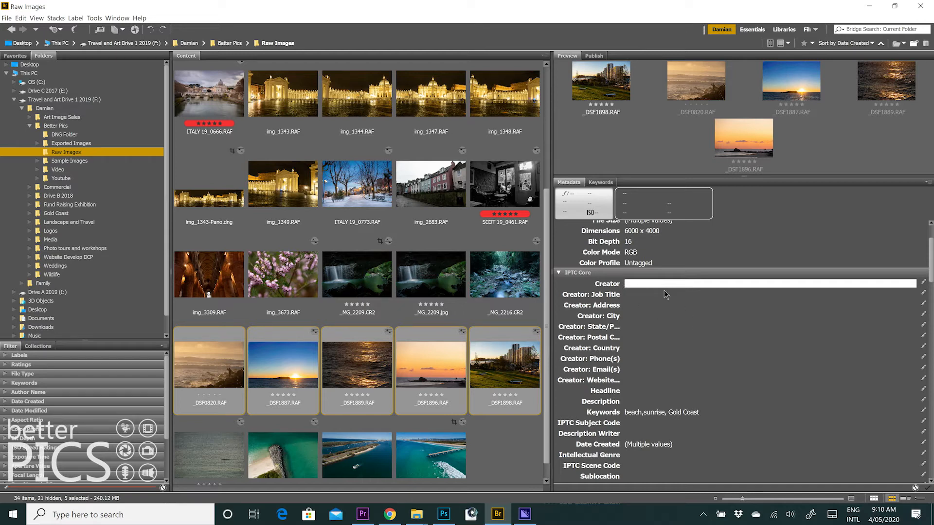
click(647, 360)
click(646, 371)
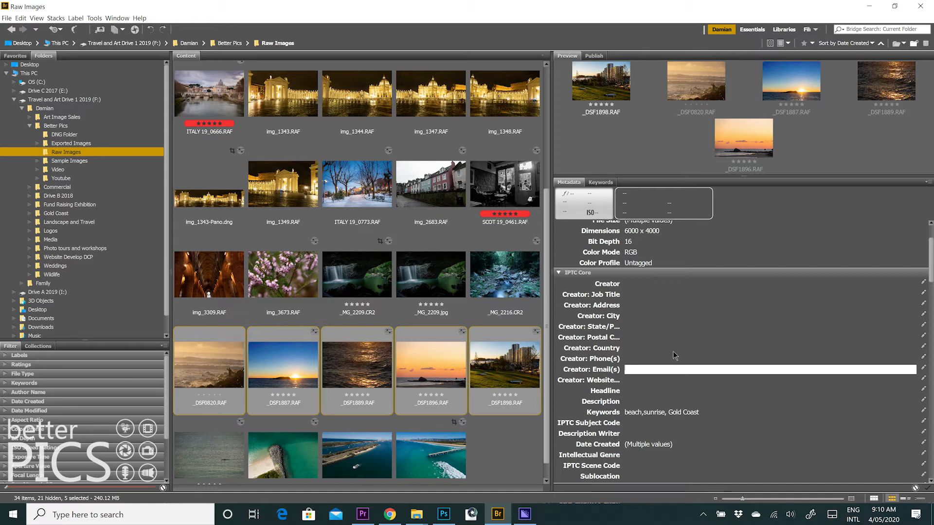
key(Escape)
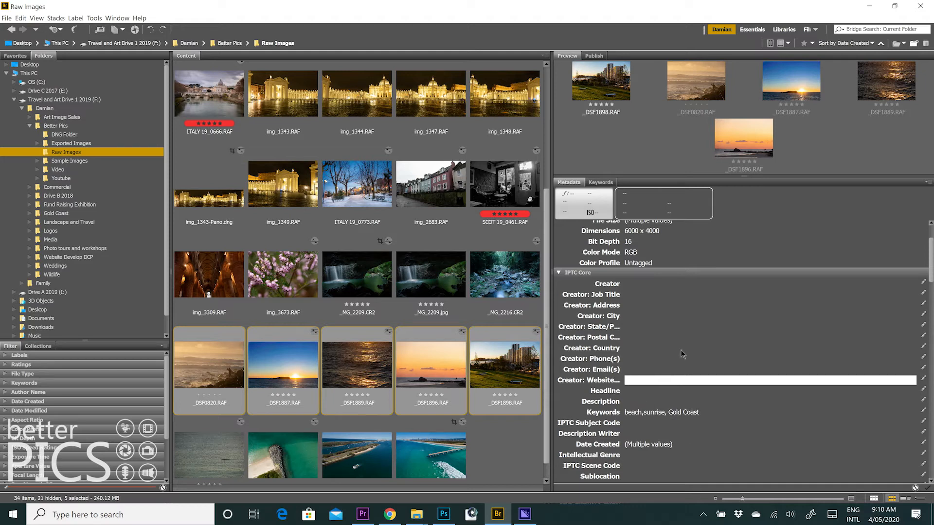
scroll(681, 349, down, 1)
scroll(670, 357, up, 1)
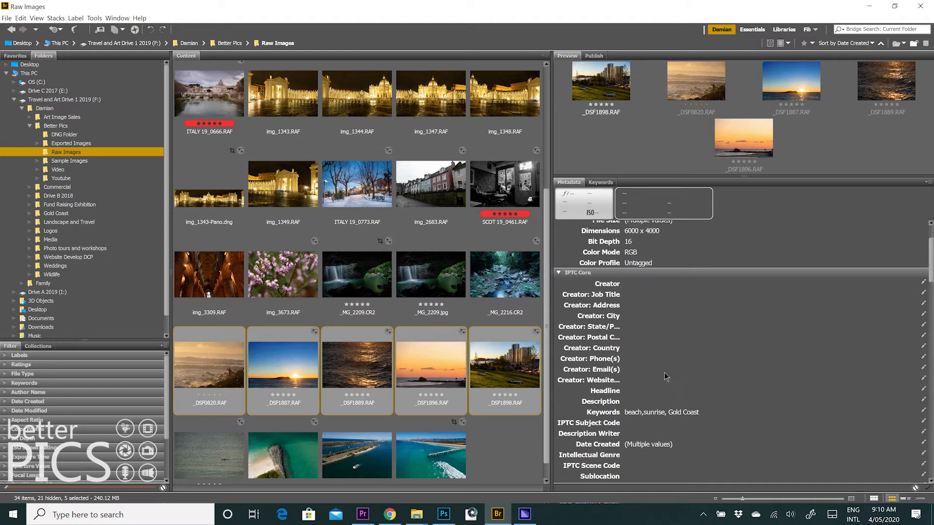
click(640, 379)
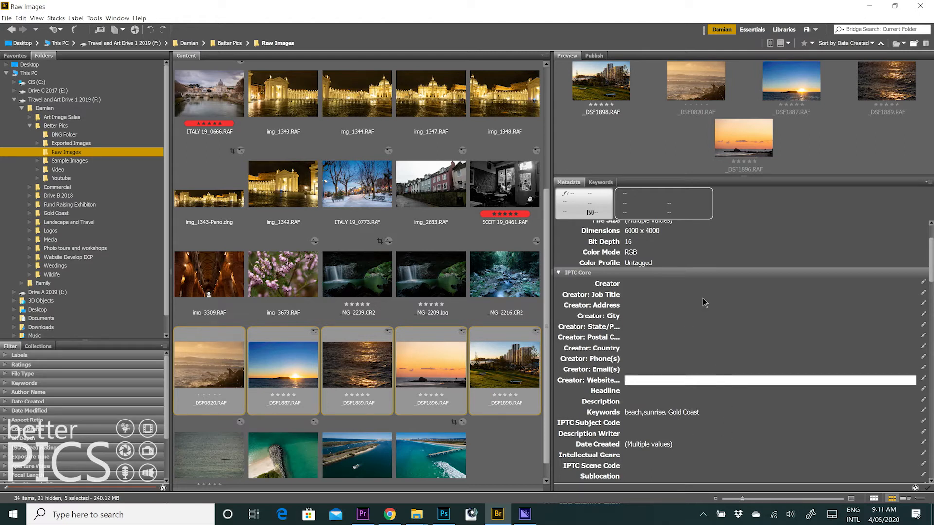
click(638, 403)
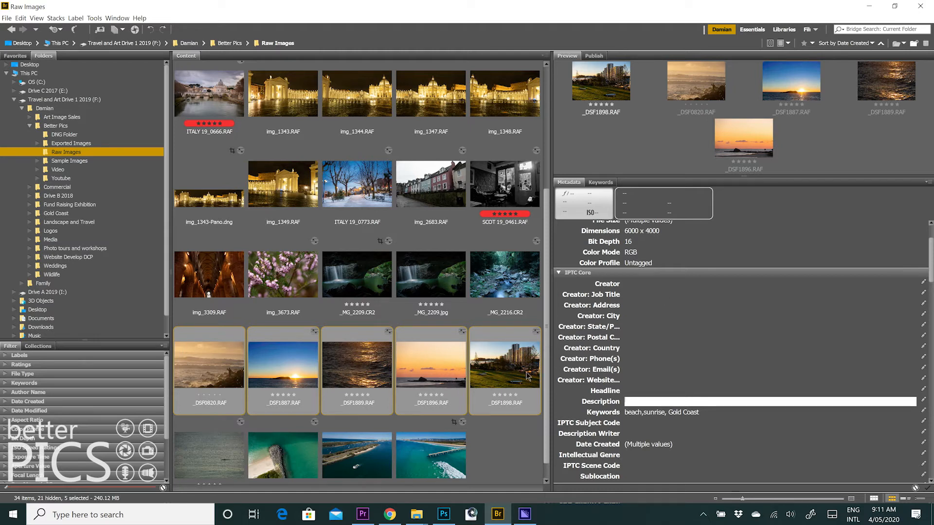
Step: Select only the image _DSF0820.RAF and enlarge its preview area by shrinking the metadata area
click(217, 364)
click(217, 363)
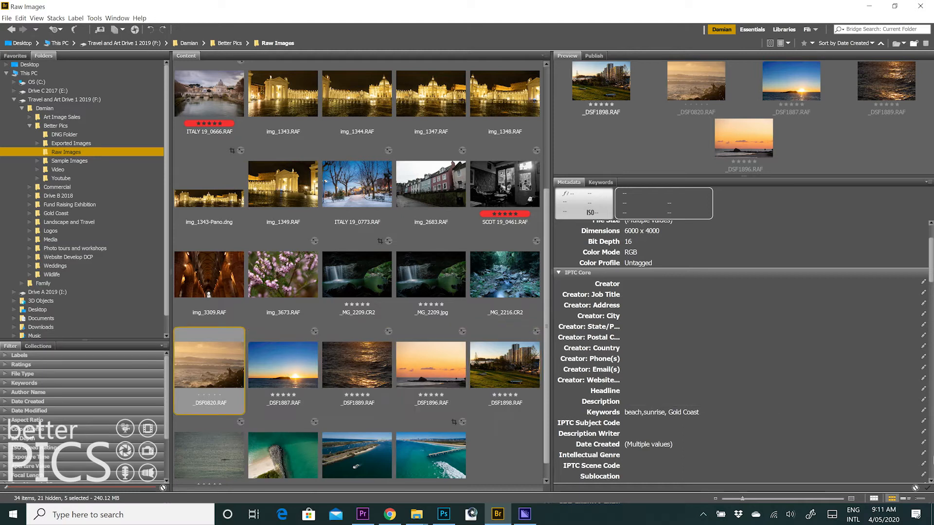
drag(748, 176, 746, 219)
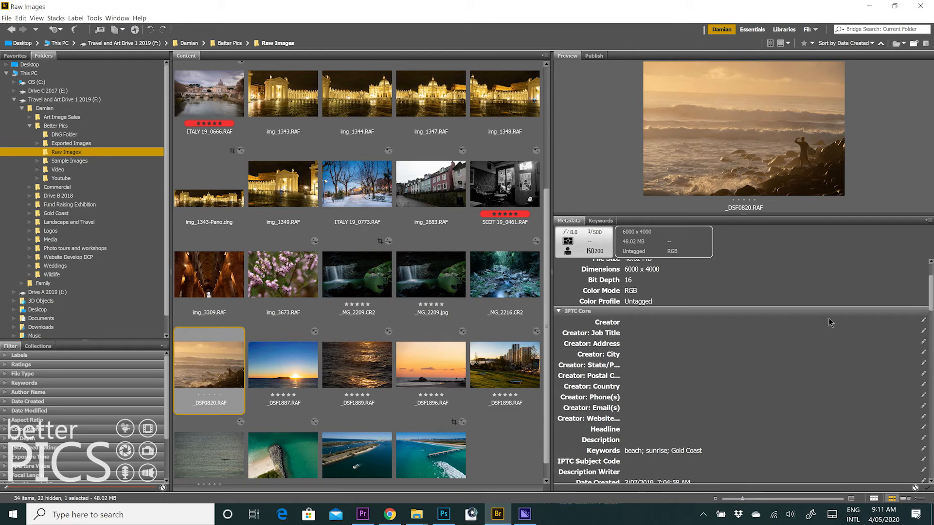
Step: Examine the IPTC Core metadata of _DSF0820.RAF, from the creator fields and keywords down to the rights usage terms
scroll(694, 357, down, 3)
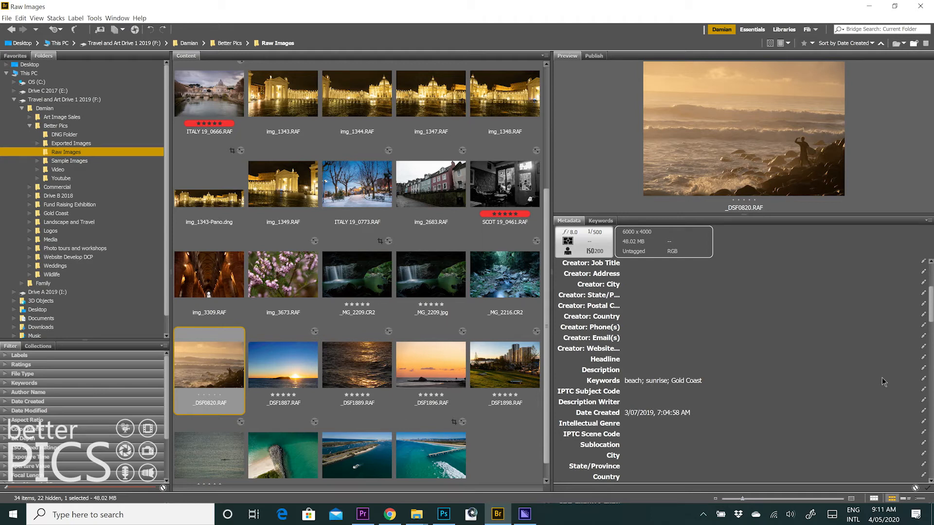
scroll(772, 333, down, 3)
scroll(771, 334, down, 1)
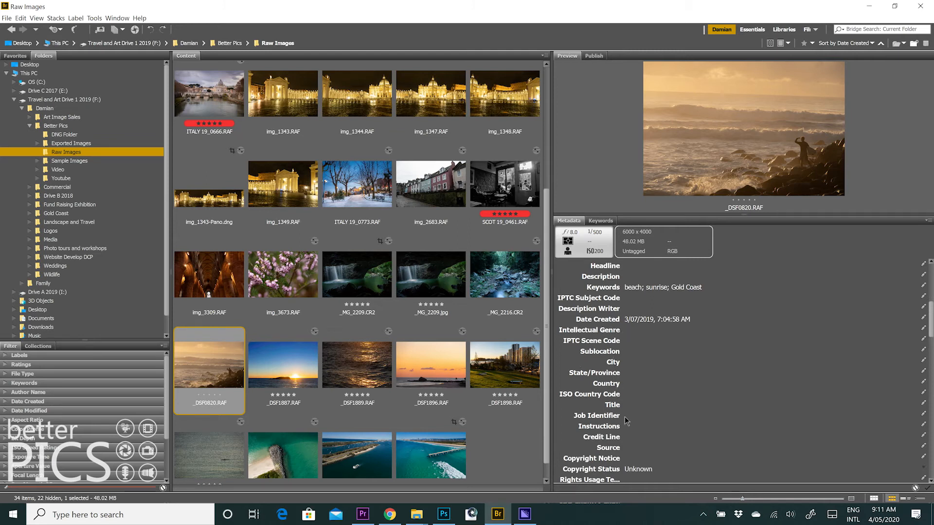
scroll(685, 403, down, 2)
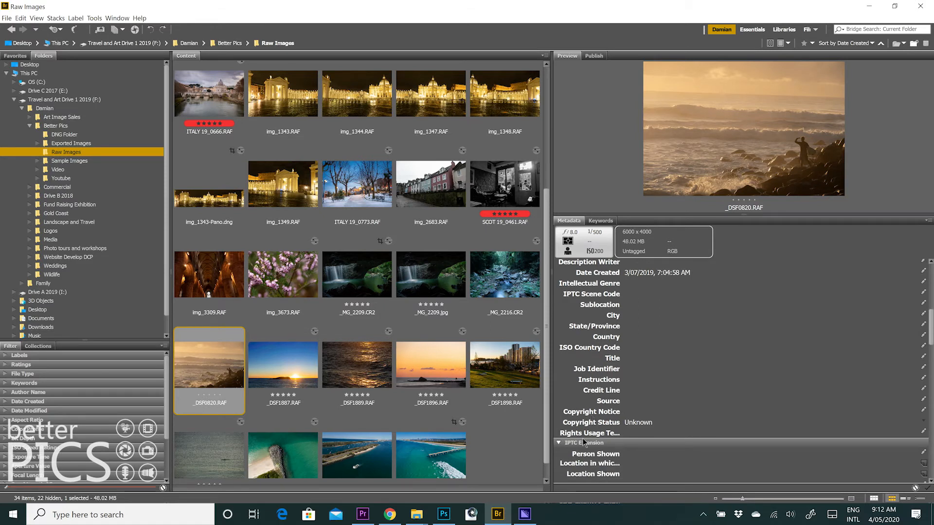
click(613, 436)
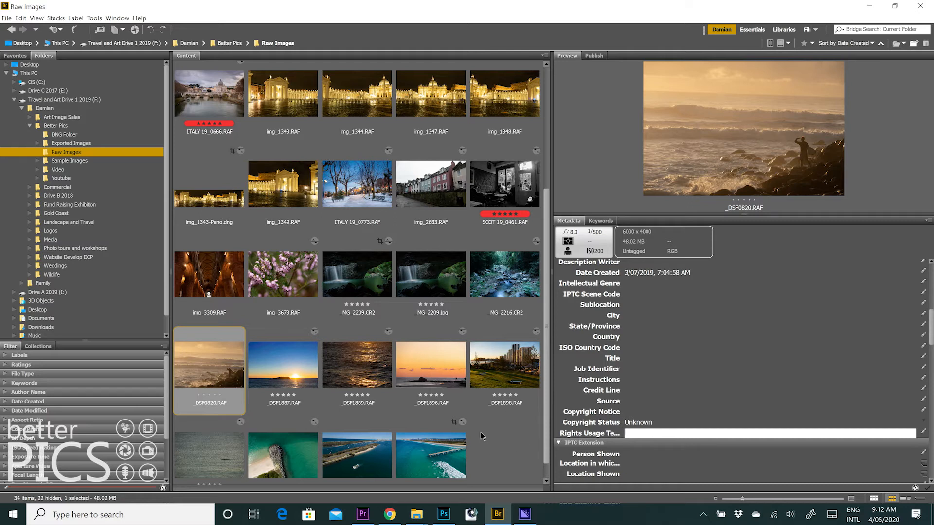
scroll(703, 357, up, 8)
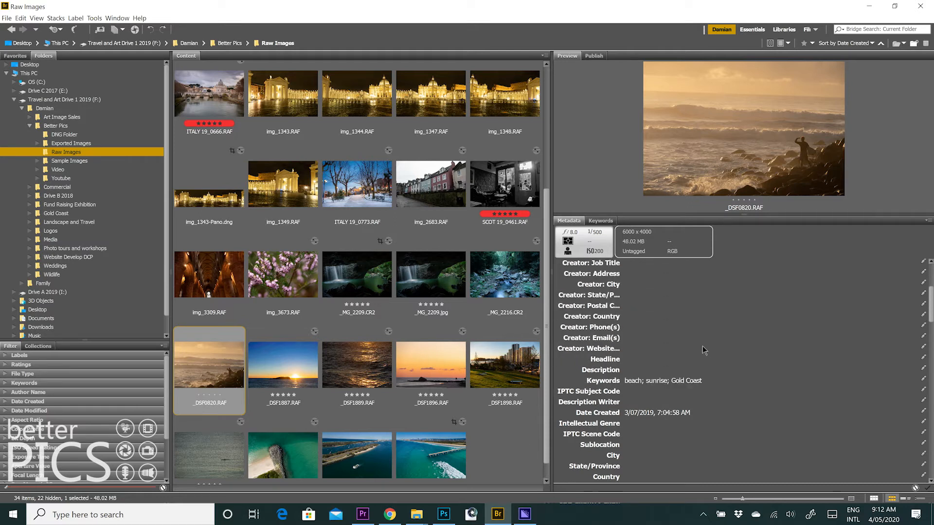
scroll(701, 336, up, 3)
scroll(700, 328, down, 10)
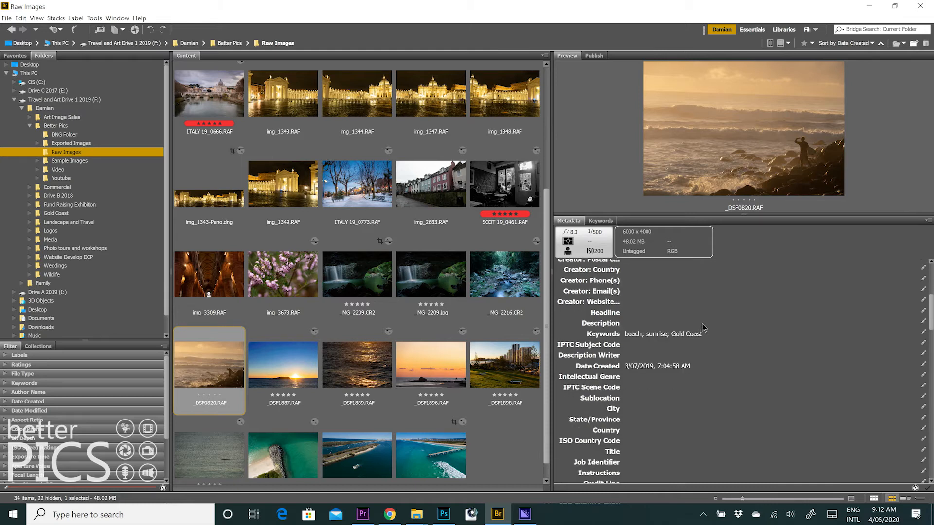
Step: Select the five images from _DSF0820.RAF to _DSF1898.RAF and replace their metadata with the Better Pics template
shift+click(530, 364)
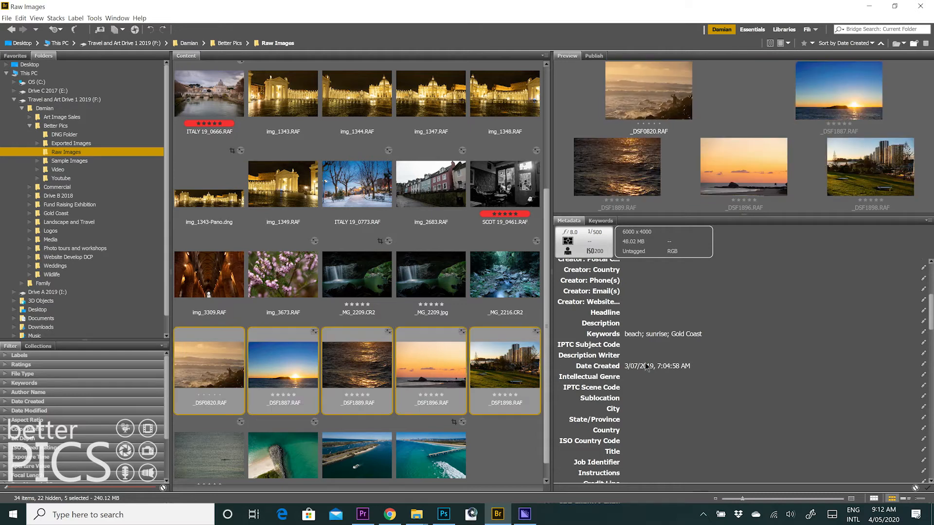
click(93, 18)
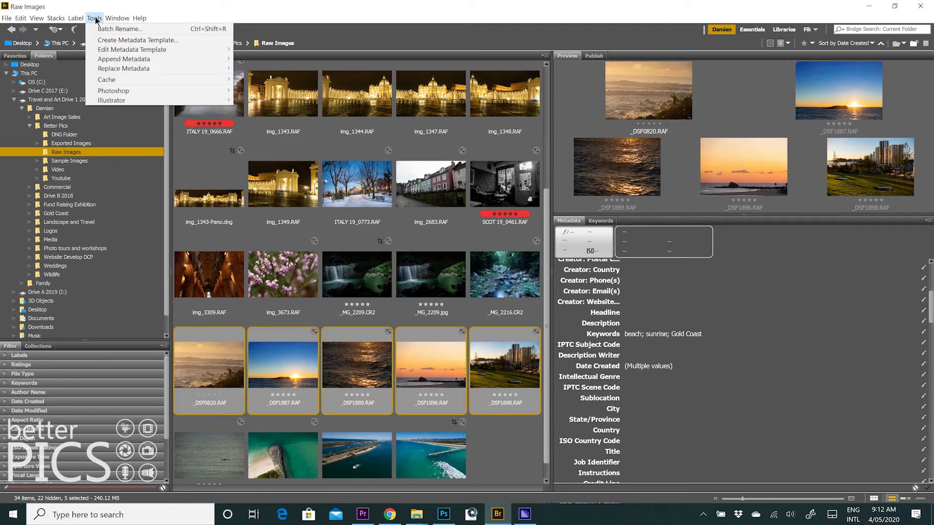
mouse_move(142, 50)
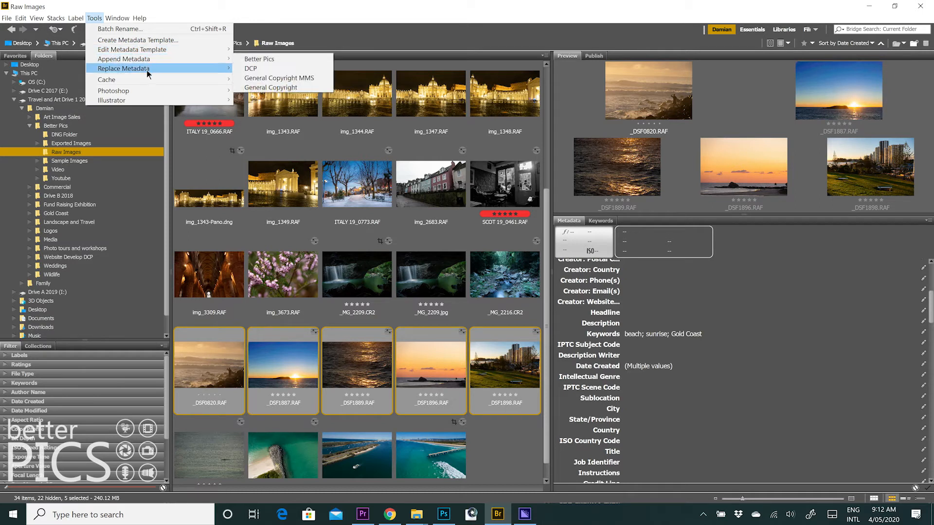
mouse_move(147, 70)
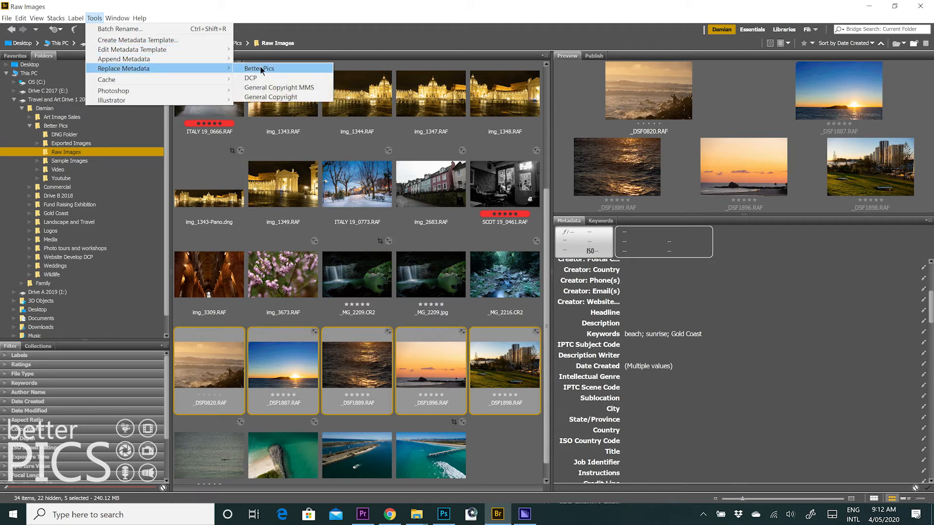
click(261, 68)
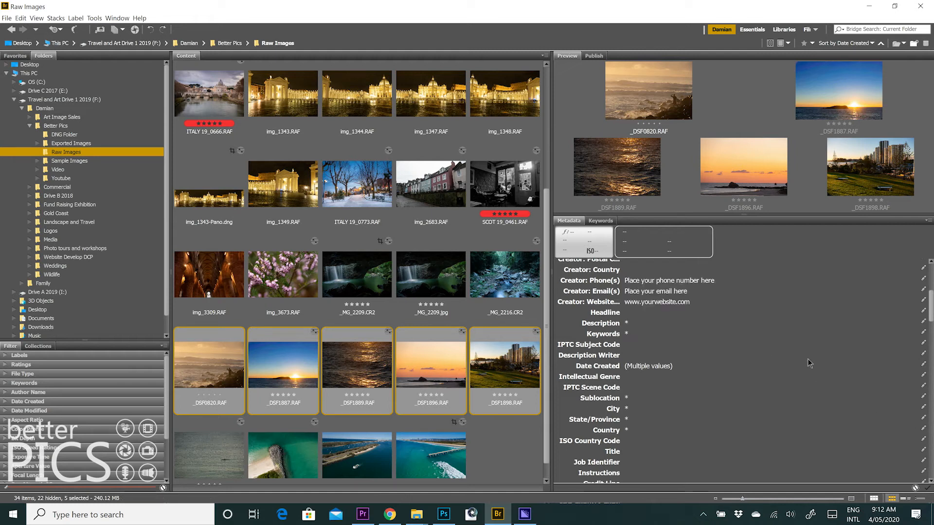
Step: Examine the five images' IPTC Core metadata, from creator contact details through keywords and location to copyright and rights usage terms
scroll(833, 386, up, 3)
scroll(739, 338, down, 3)
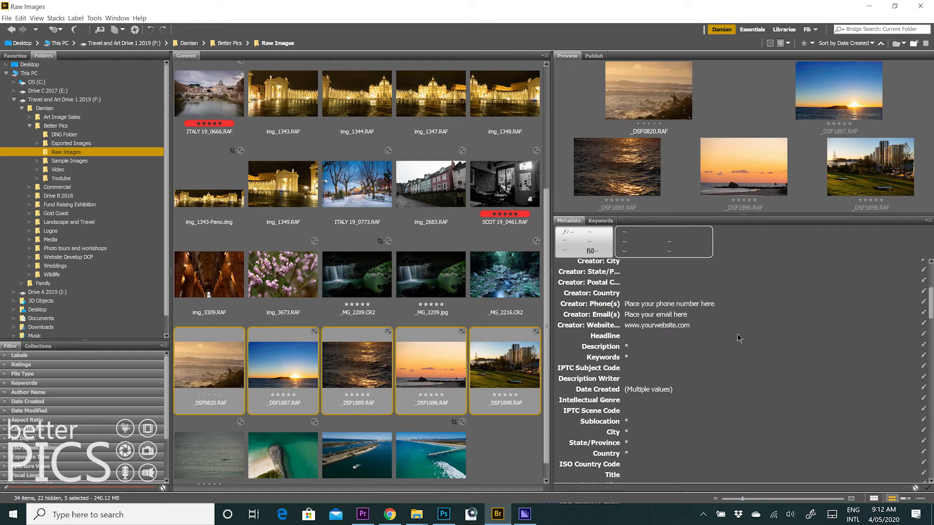
scroll(727, 340, down, 5)
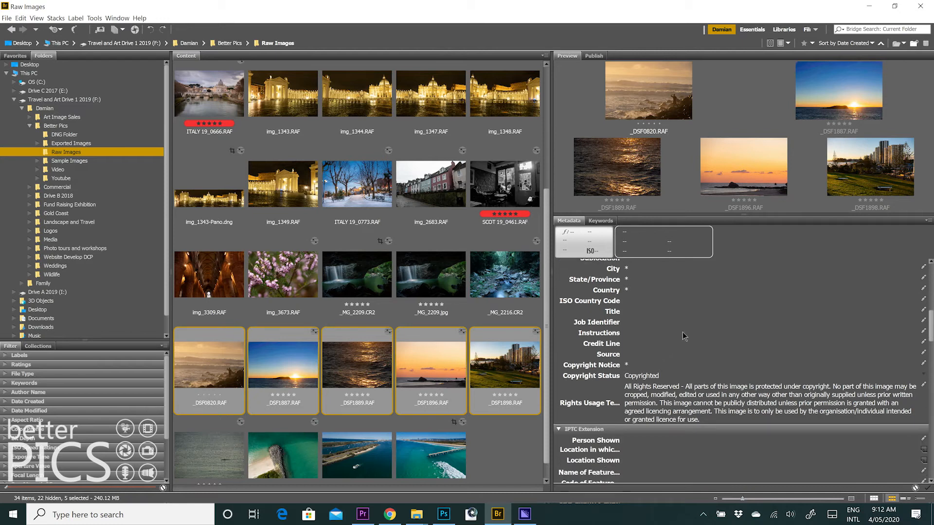
scroll(683, 340, up, 4)
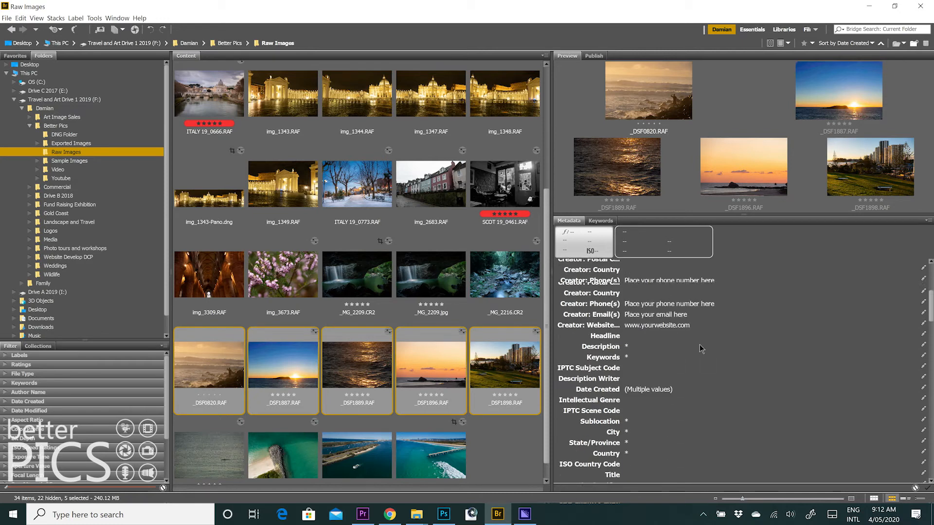
scroll(696, 343, up, 2)
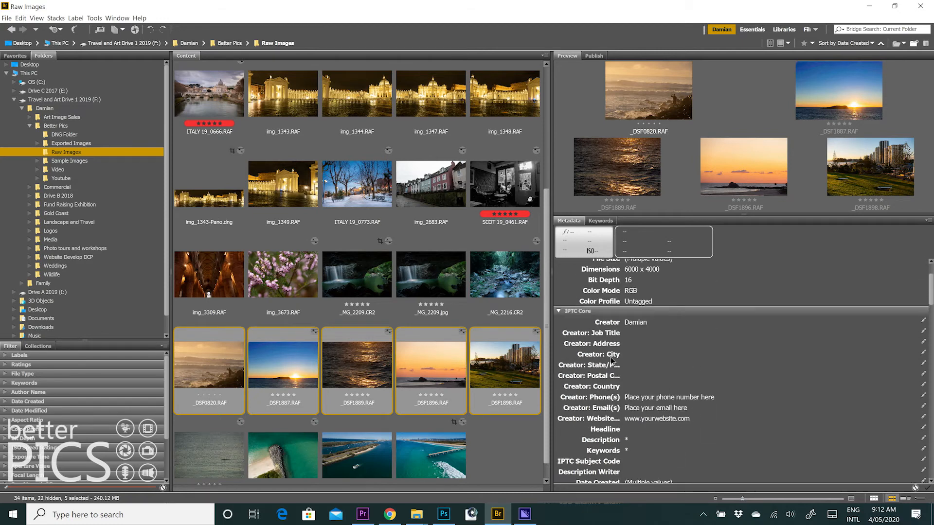
scroll(776, 381, down, 4)
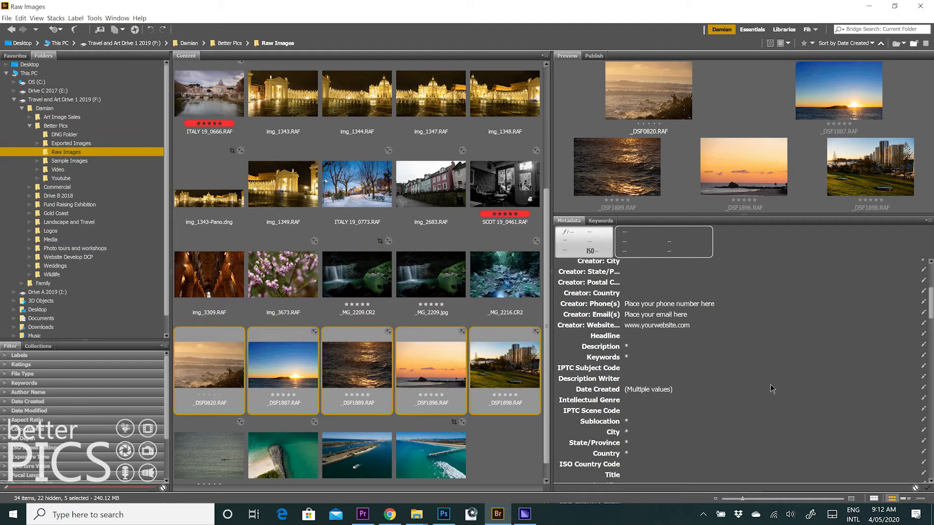
click(643, 358)
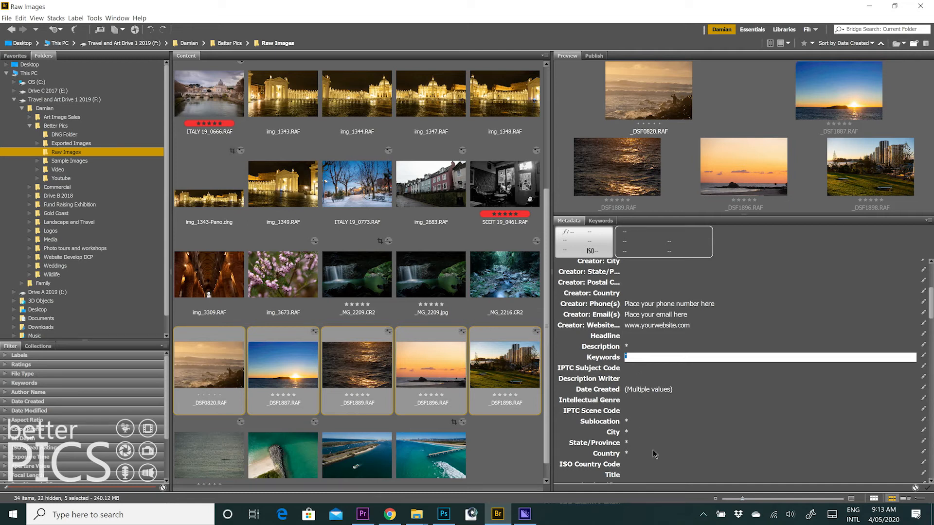
scroll(693, 386, down, 5)
scroll(690, 387, up, 5)
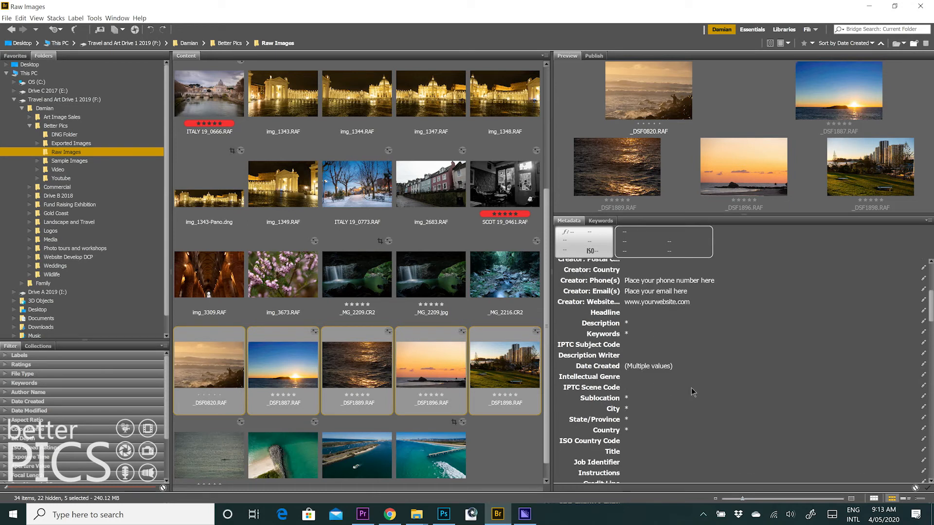
scroll(686, 387, down, 1)
scroll(680, 388, down, 3)
scroll(677, 386, up, 2)
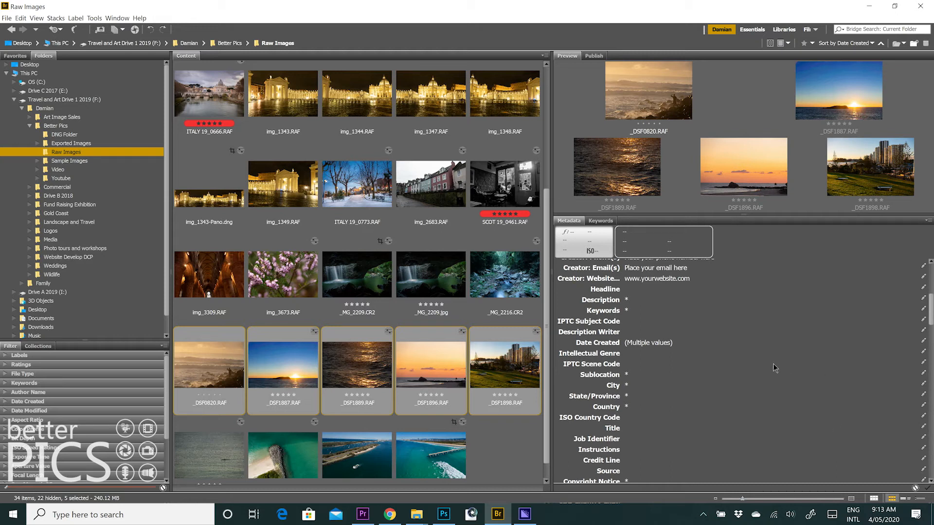
scroll(775, 365, down, 1)
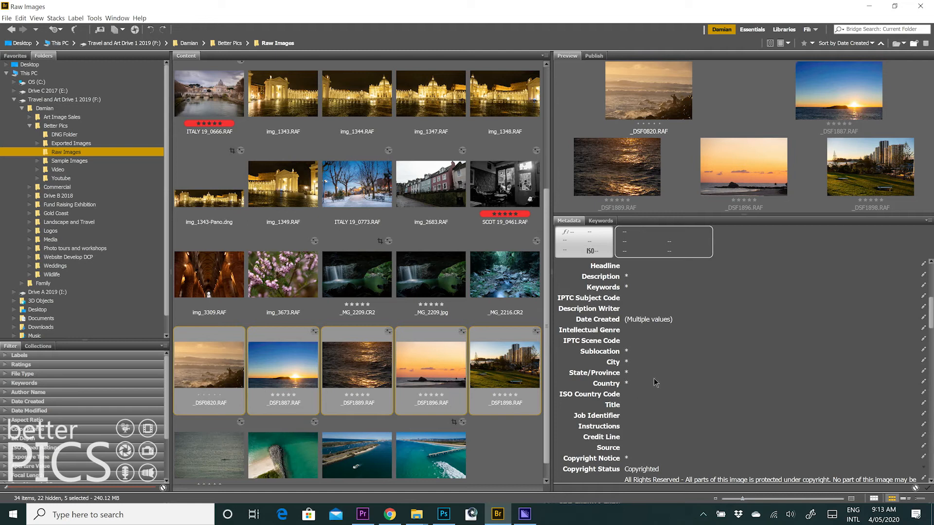
Step: Set the keywords of the five selected images to beach, sunrise, Gold Coast and open their country value for editing
click(651, 287)
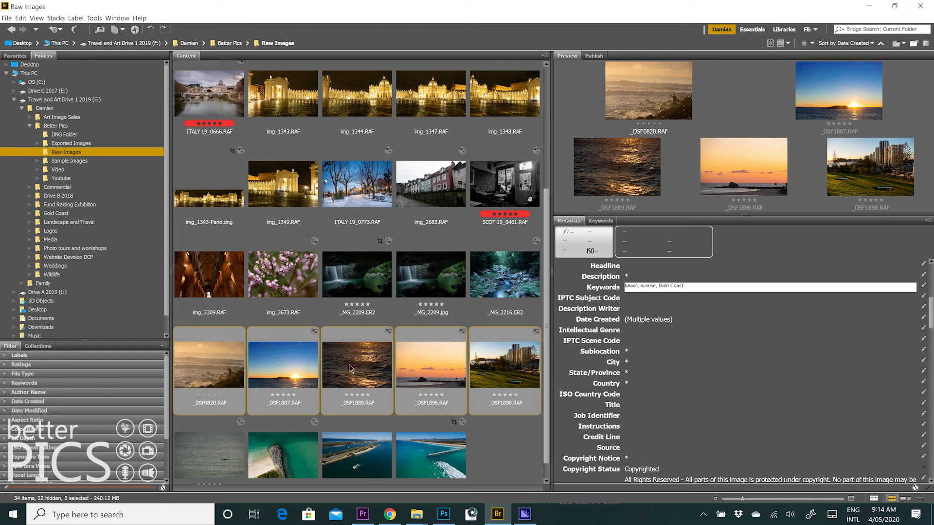
click(94, 18)
mouse_move(129, 69)
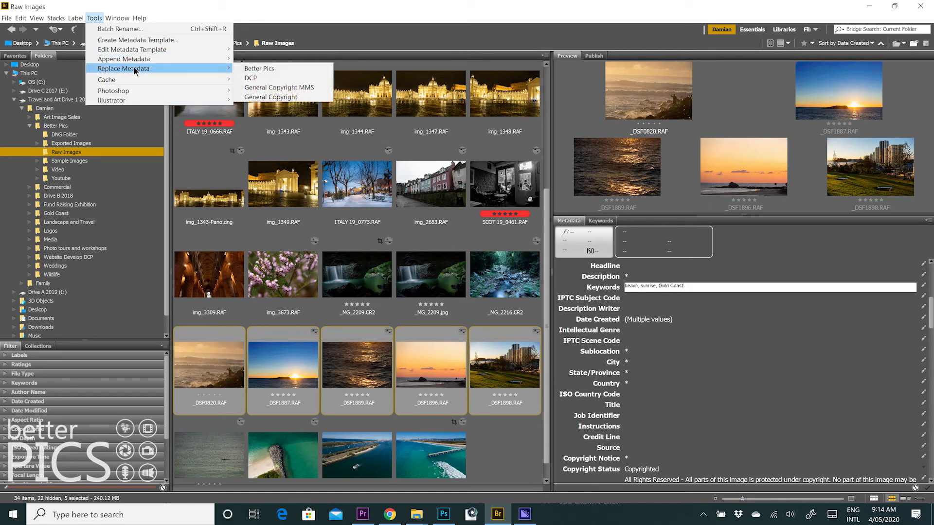
click(262, 69)
click(649, 362)
click(651, 373)
click(656, 385)
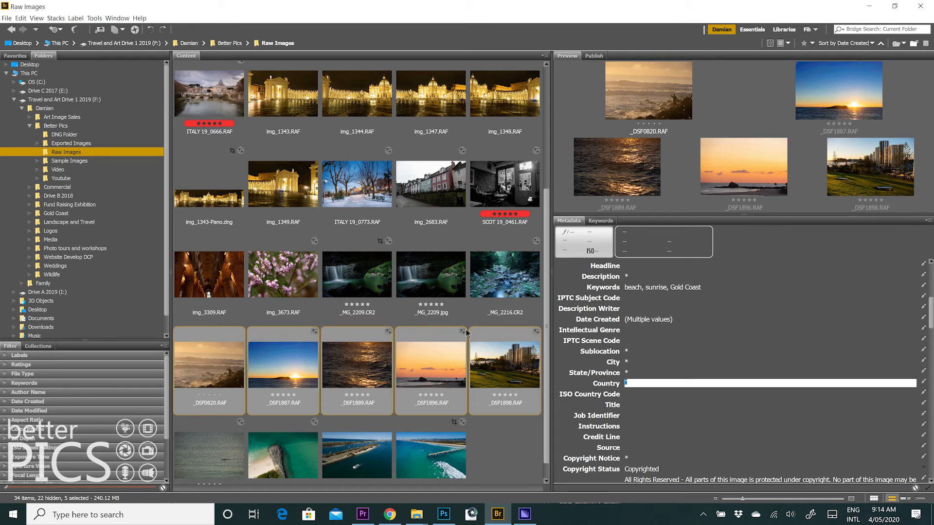
Step: Start creating a new metadata template from the selected images and include the creator phone property in it
click(94, 18)
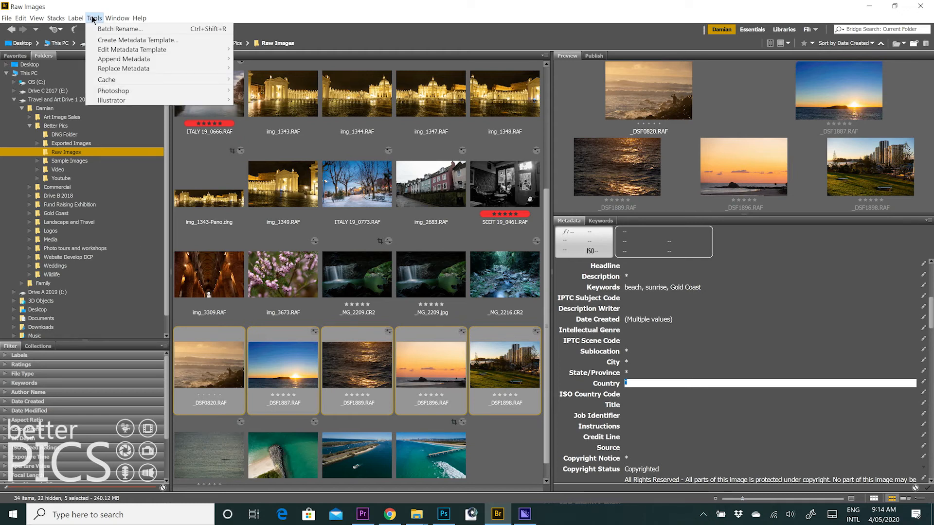
click(115, 40)
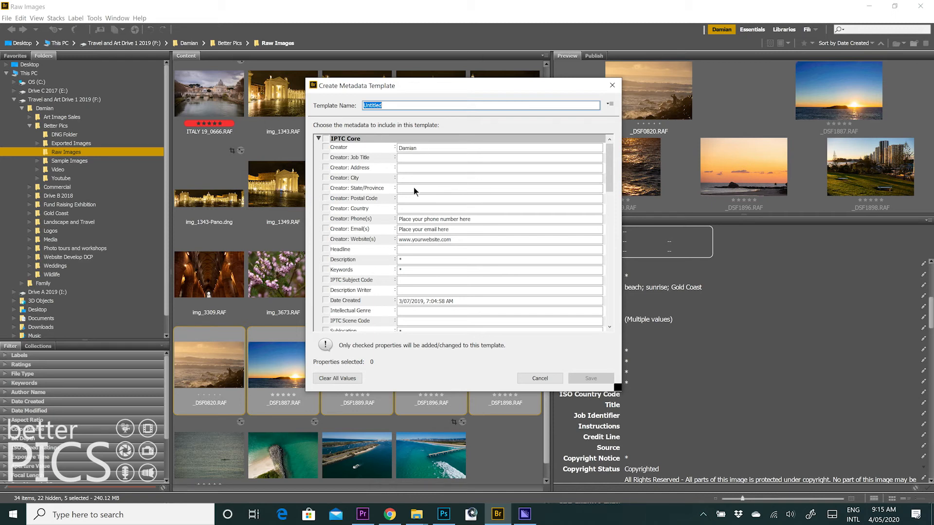
click(326, 218)
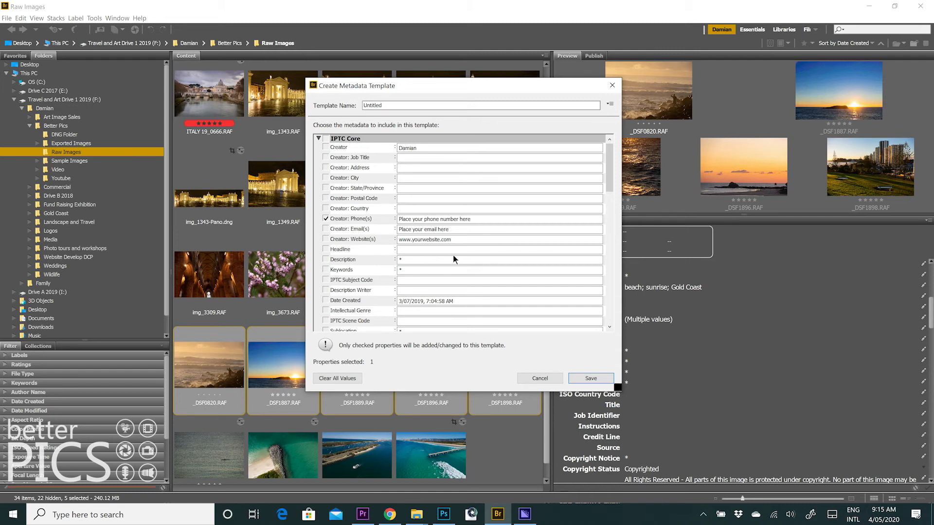
Step: Examine the properties available for the metadata template, from IPTC Core to DICOM, and close the template without saving
scroll(462, 267, down, 5)
scroll(456, 268, down, 3)
scroll(452, 265, up, 4)
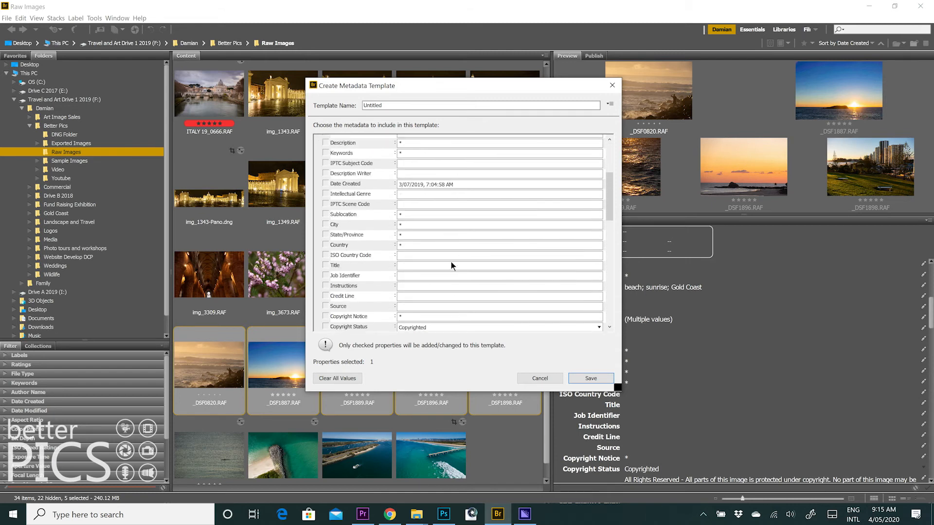
scroll(514, 258, down, 3)
scroll(515, 258, down, 10)
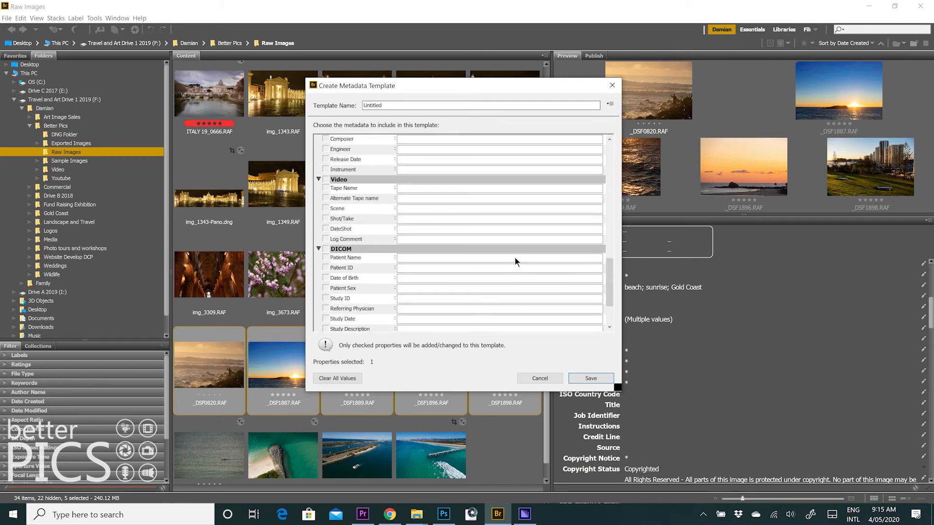
scroll(514, 258, up, 15)
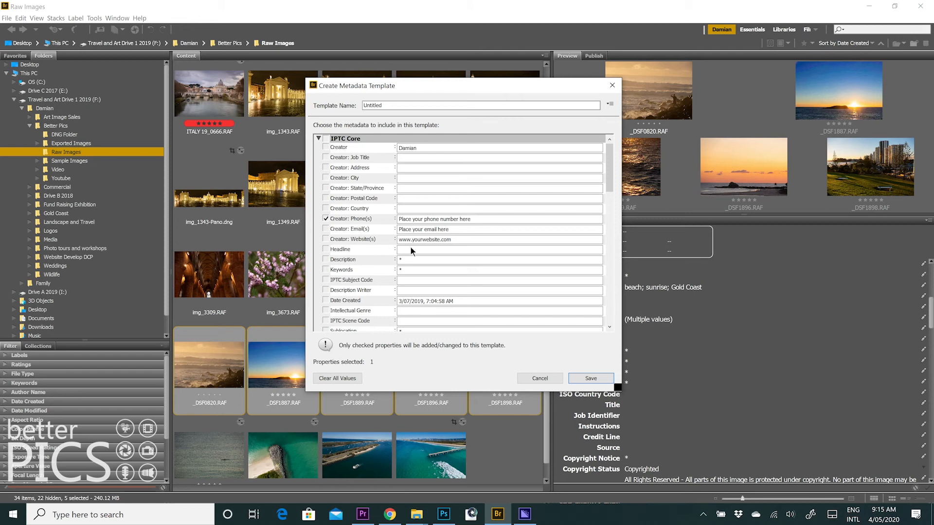
scroll(423, 243, down, 5)
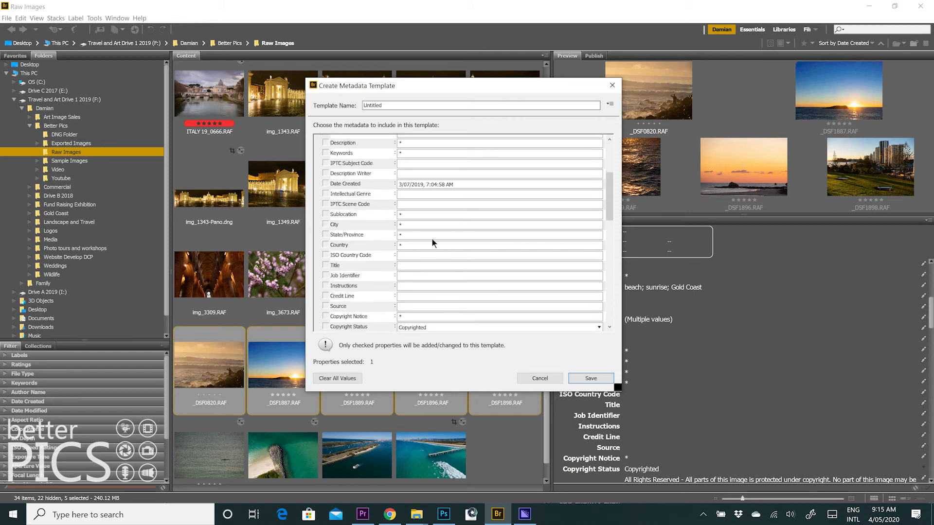
scroll(455, 278, down, 4)
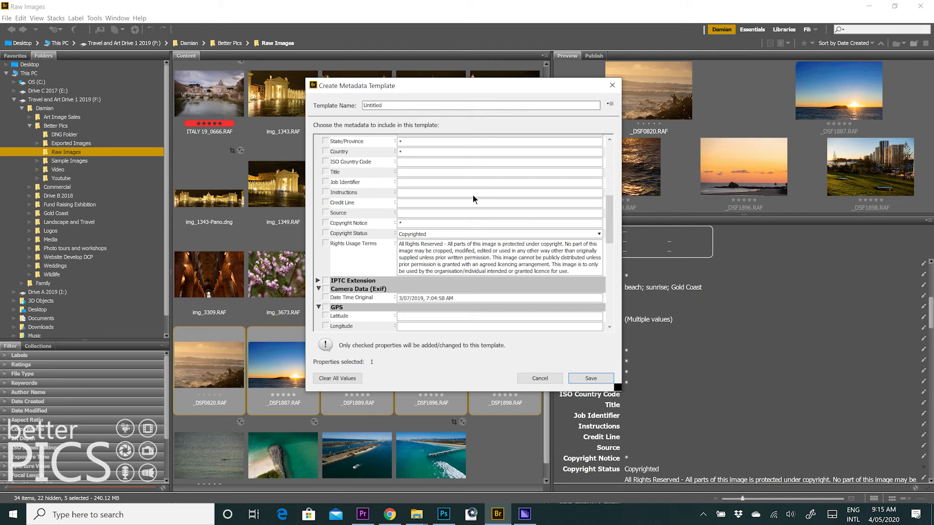
scroll(470, 200, up, 2)
scroll(464, 292, down, 3)
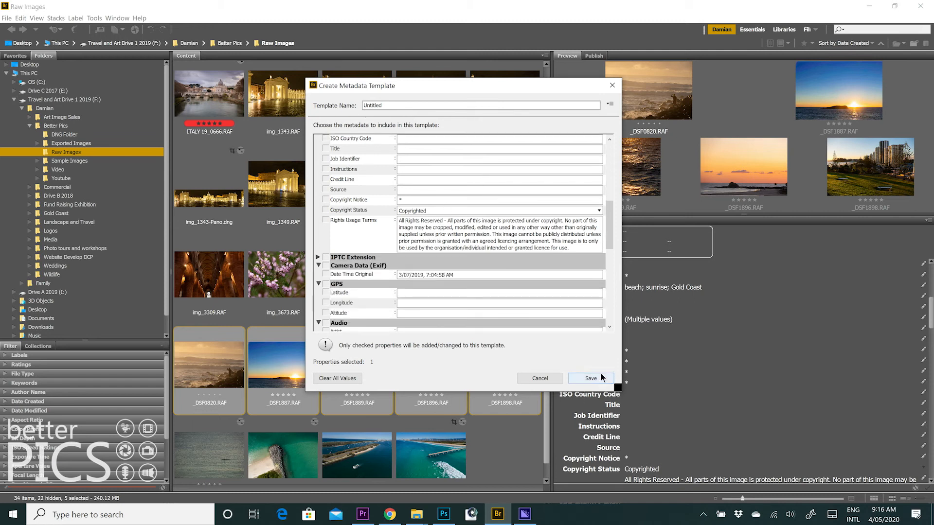
click(615, 91)
Step: Check which templates are available for replacing metadata and select only the image _DSF1889.RAF
click(94, 18)
mouse_move(135, 70)
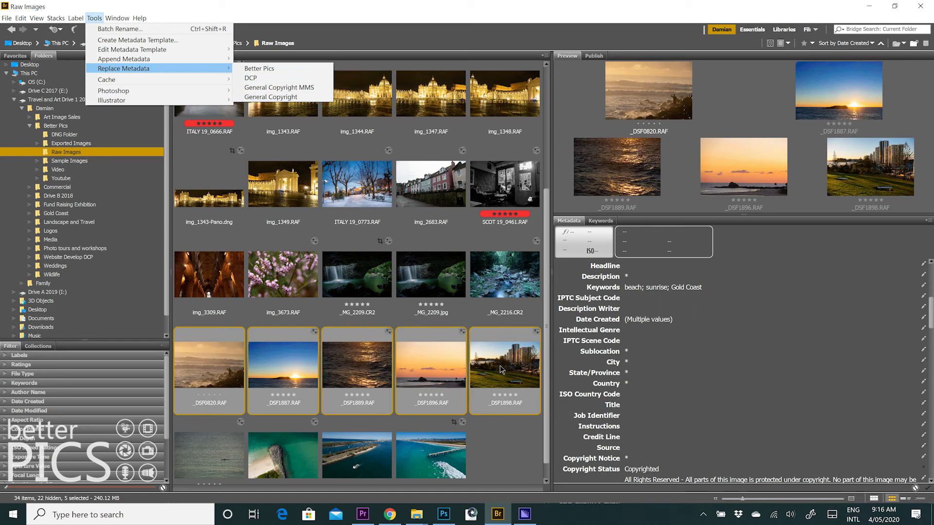
click(382, 364)
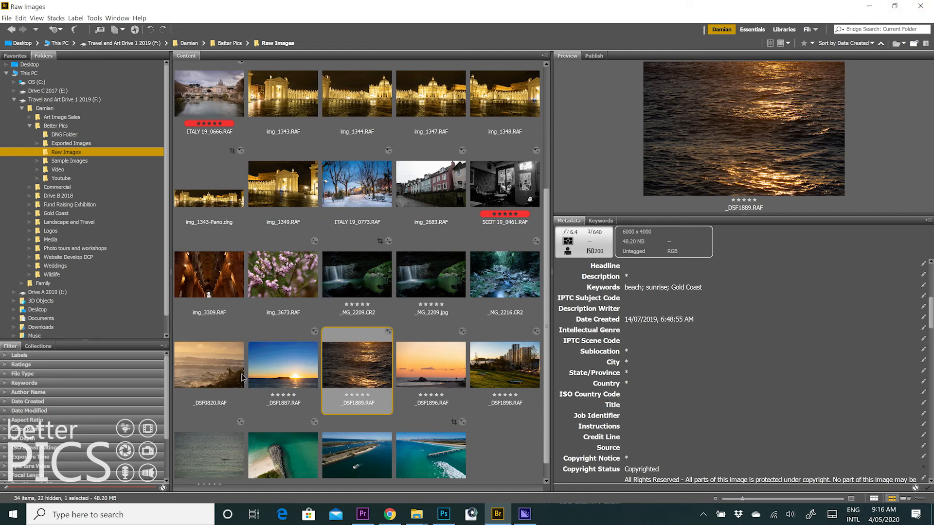
Step: Search the Raw Images folder for "beach"
click(872, 29)
text(beach)
key(Return)
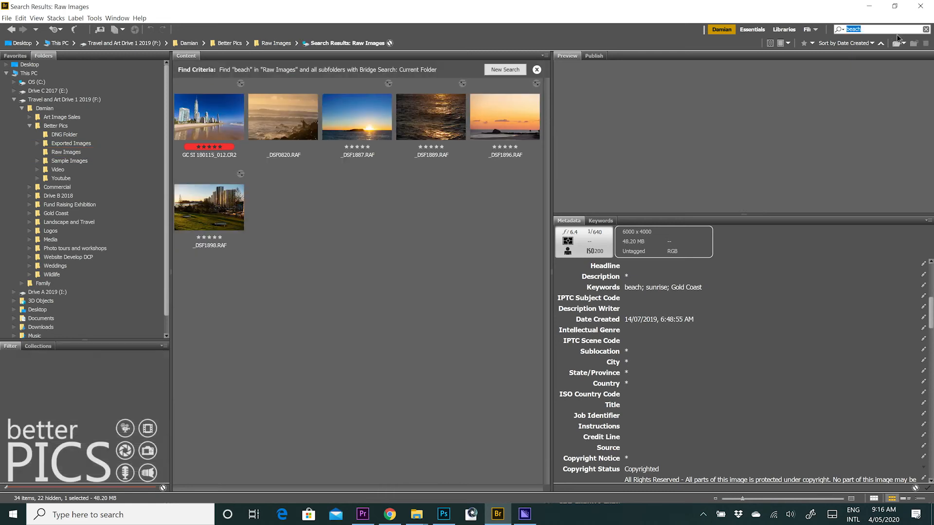
Step: Examine the previews and keywords of the found images one by one, ending with GC SI 180115_012.CR2
click(371, 115)
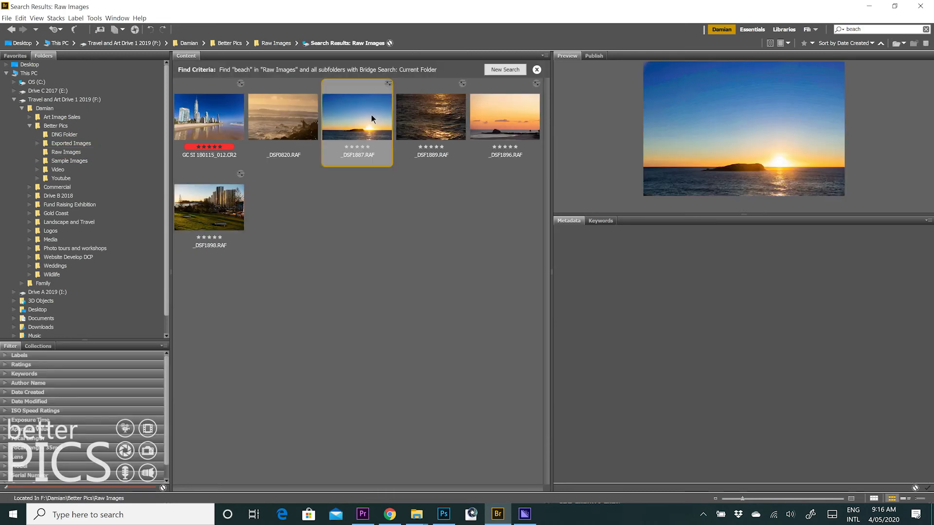
click(438, 126)
click(502, 128)
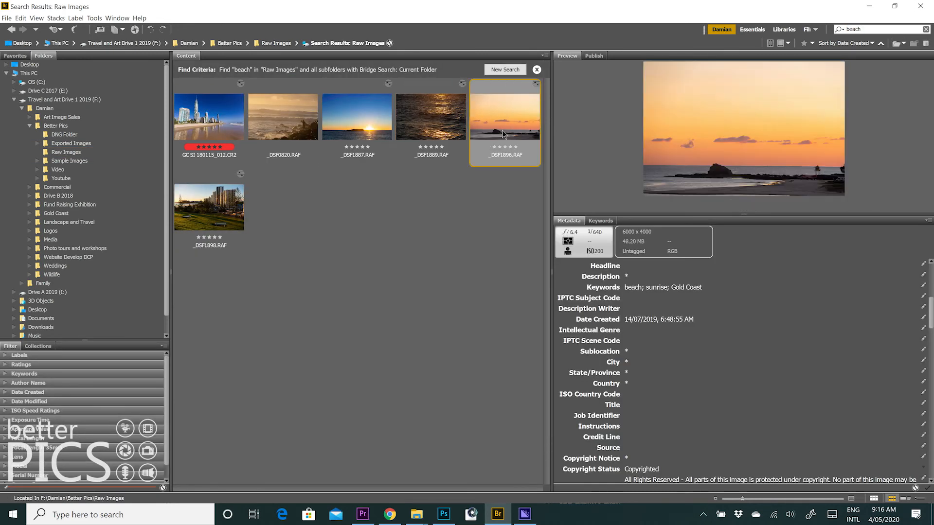
click(305, 134)
click(233, 211)
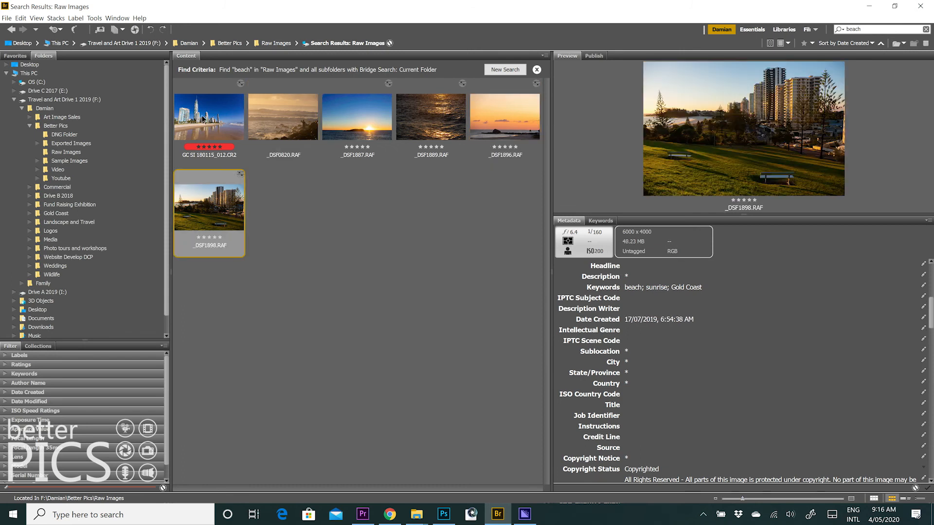
click(203, 119)
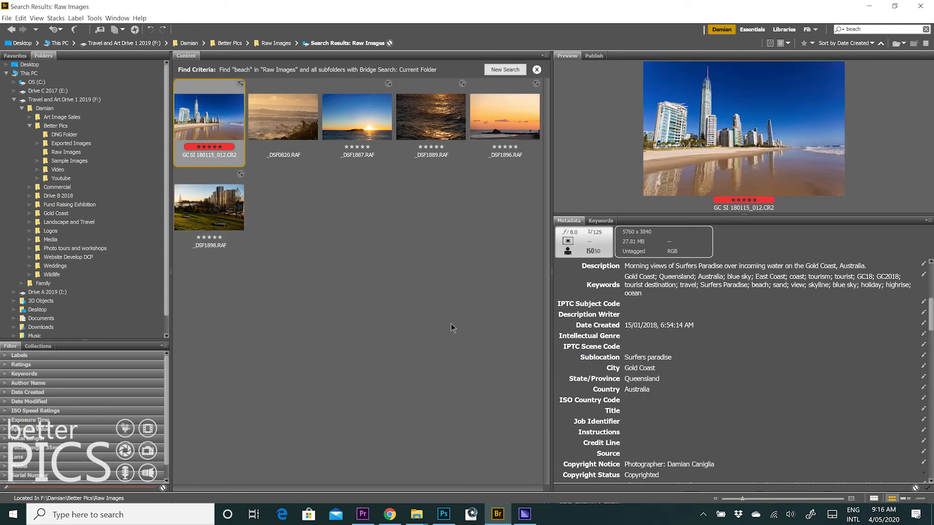
Step: Compare the previews and metadata of the found _DSF images again, finishing with _DSF0820.RAF selected
click(295, 126)
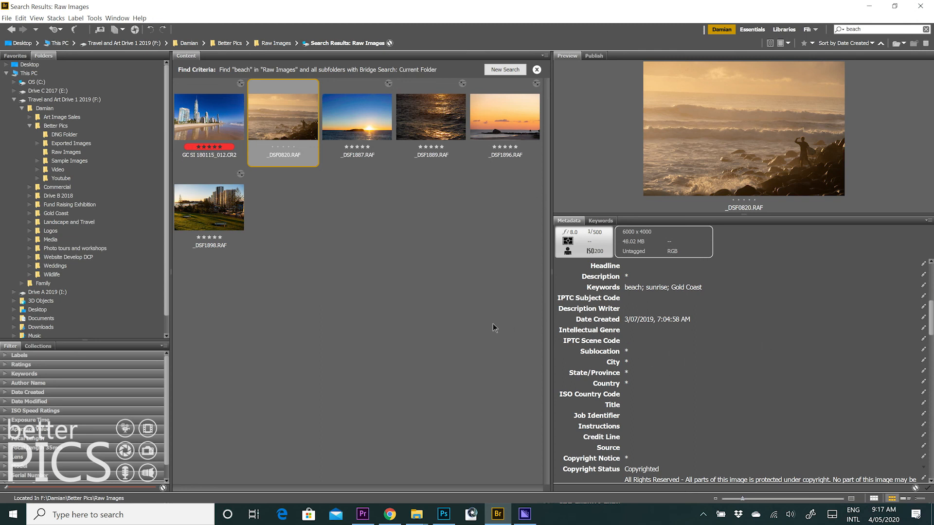
click(425, 106)
click(507, 109)
click(332, 107)
key(Left)
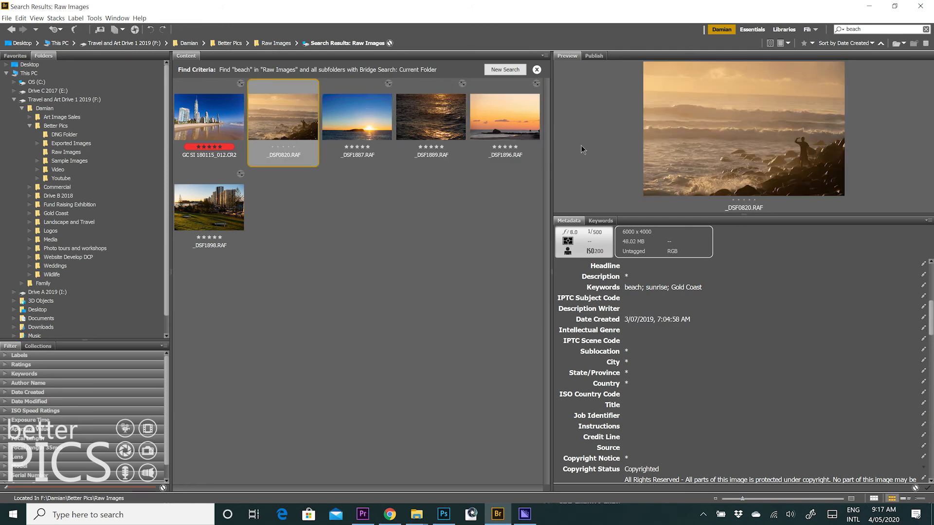